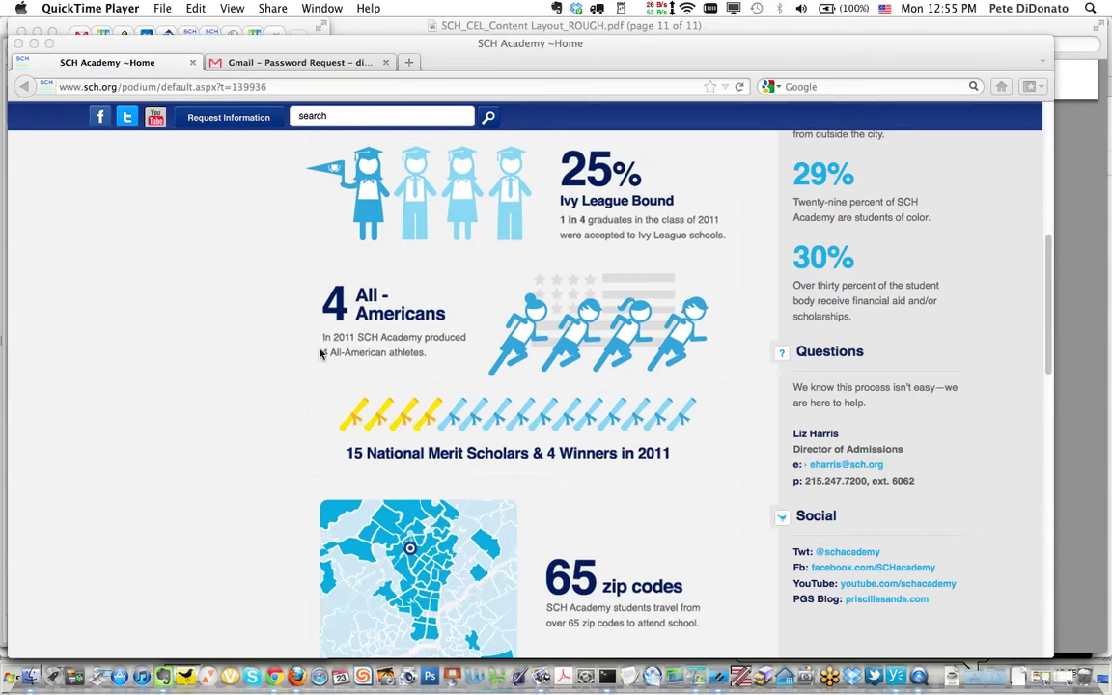
left_click(357, 92)
left_click(357, 87)
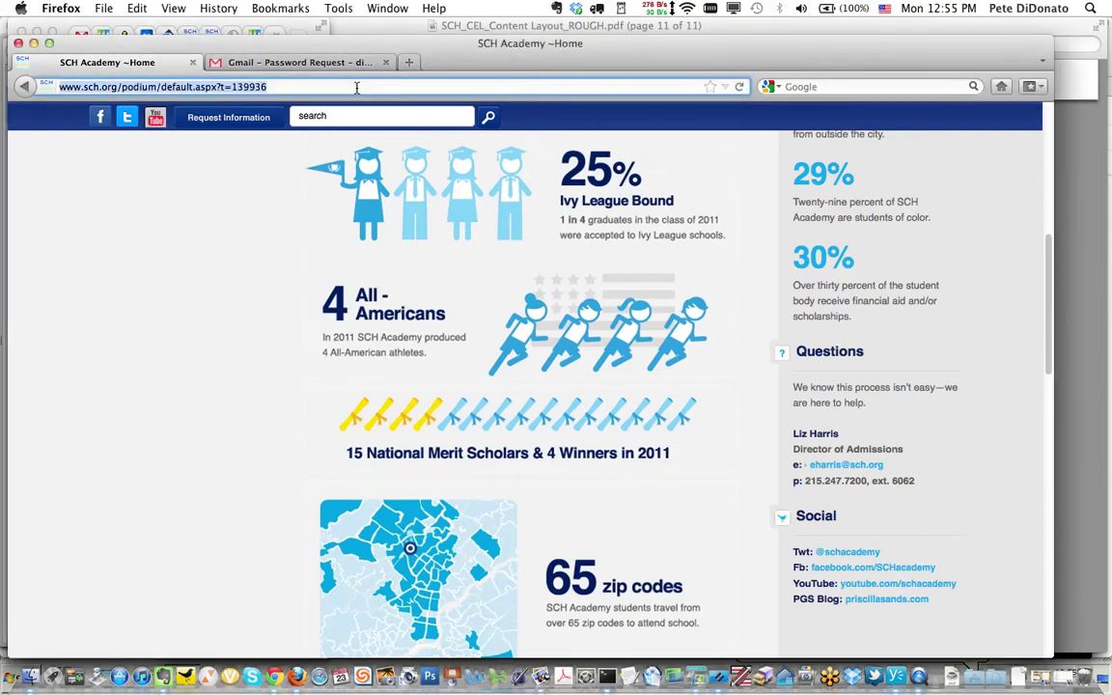
type("www")
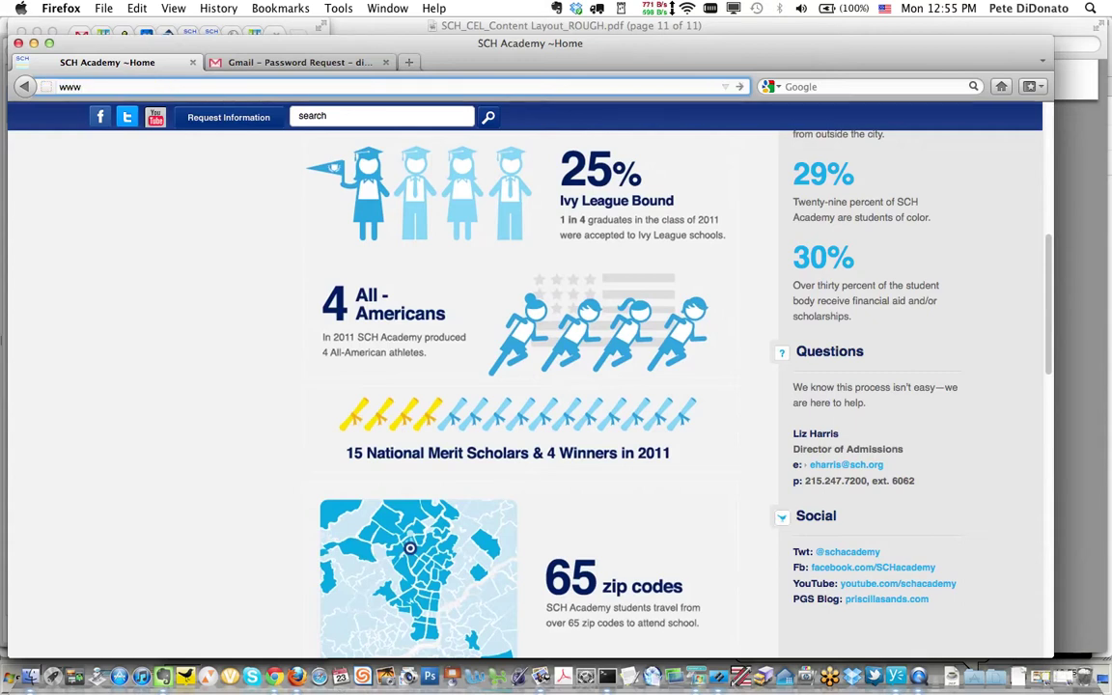
type(".sch.org/podium/")
key("Return")
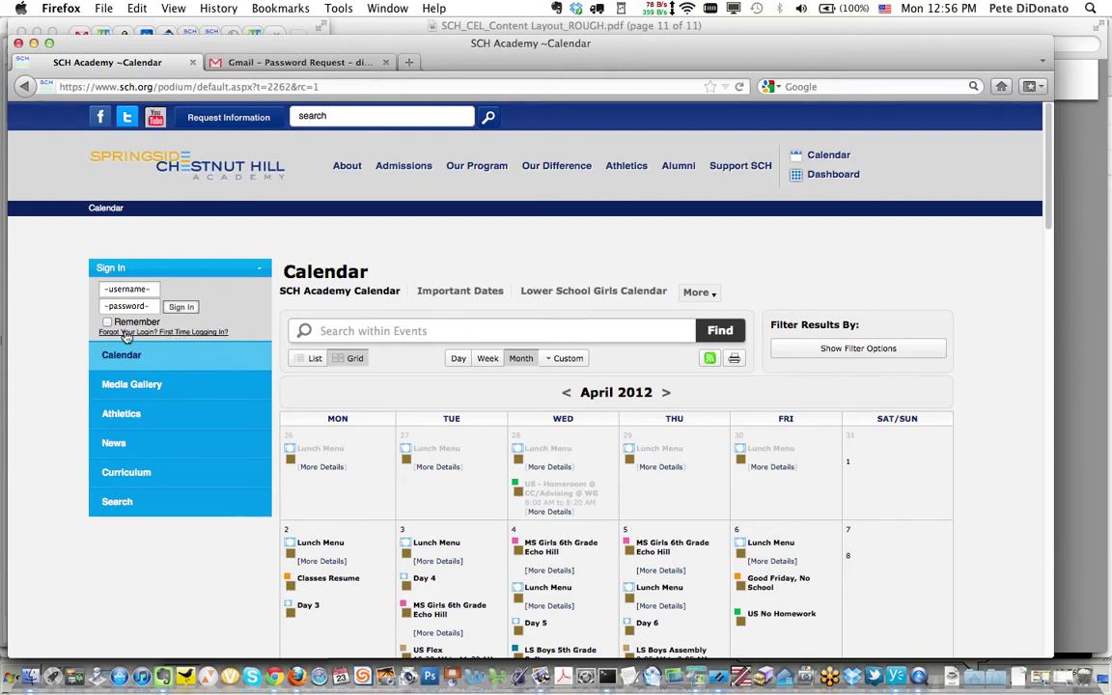
left_click(184, 333)
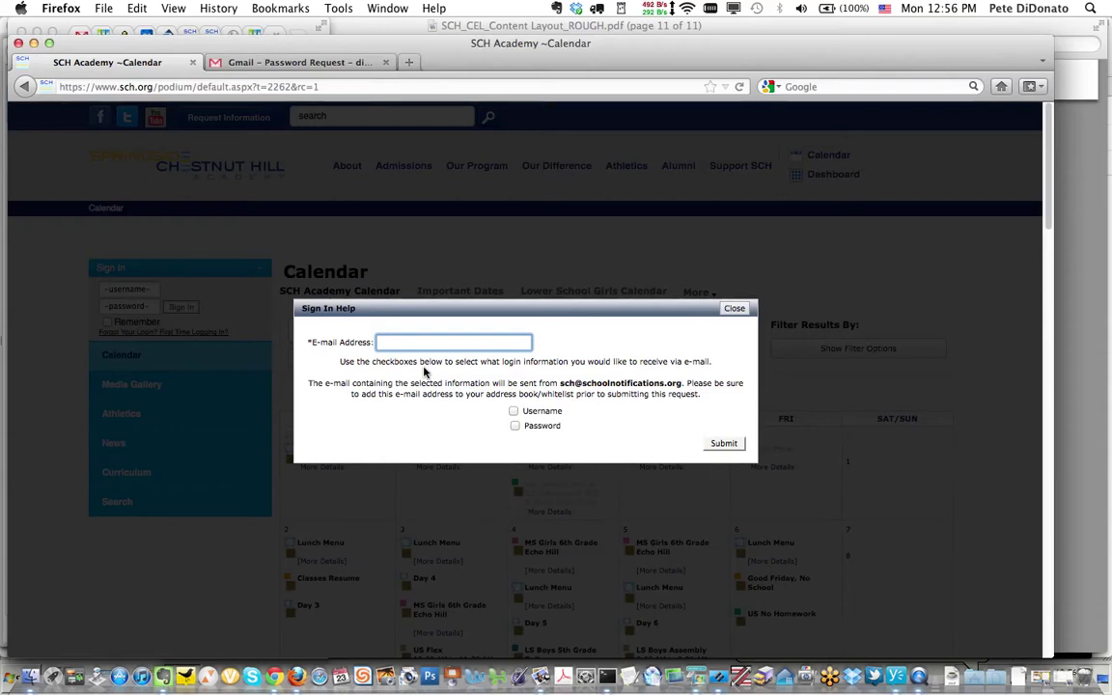
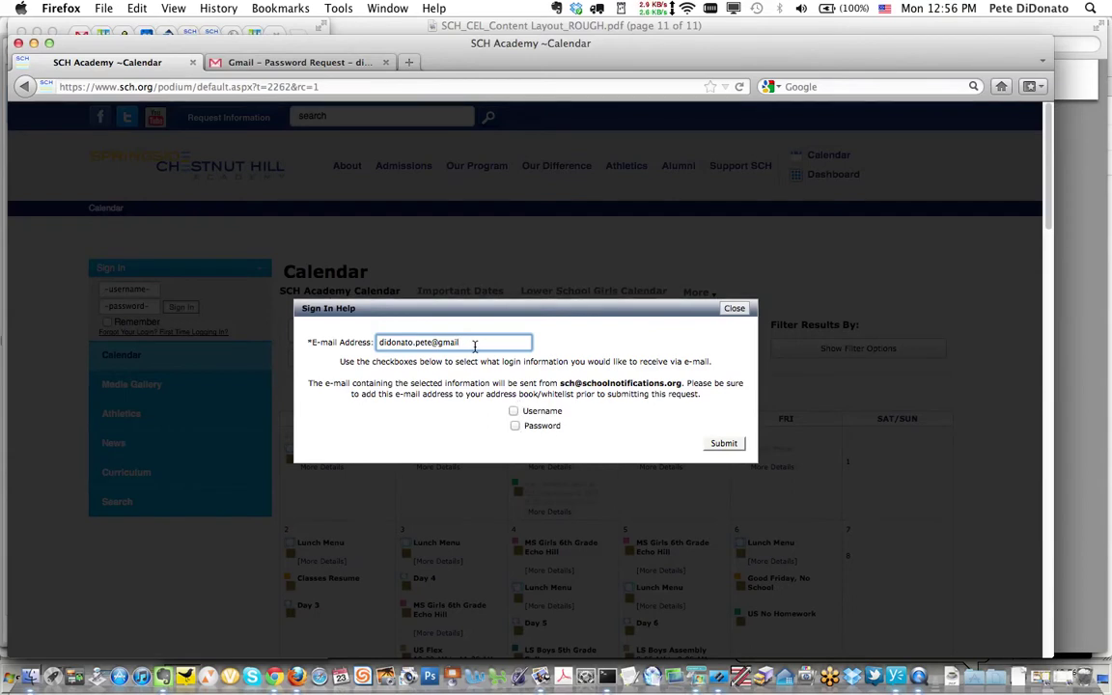
left_click_drag(470, 342, 430, 342)
left_click(736, 446)
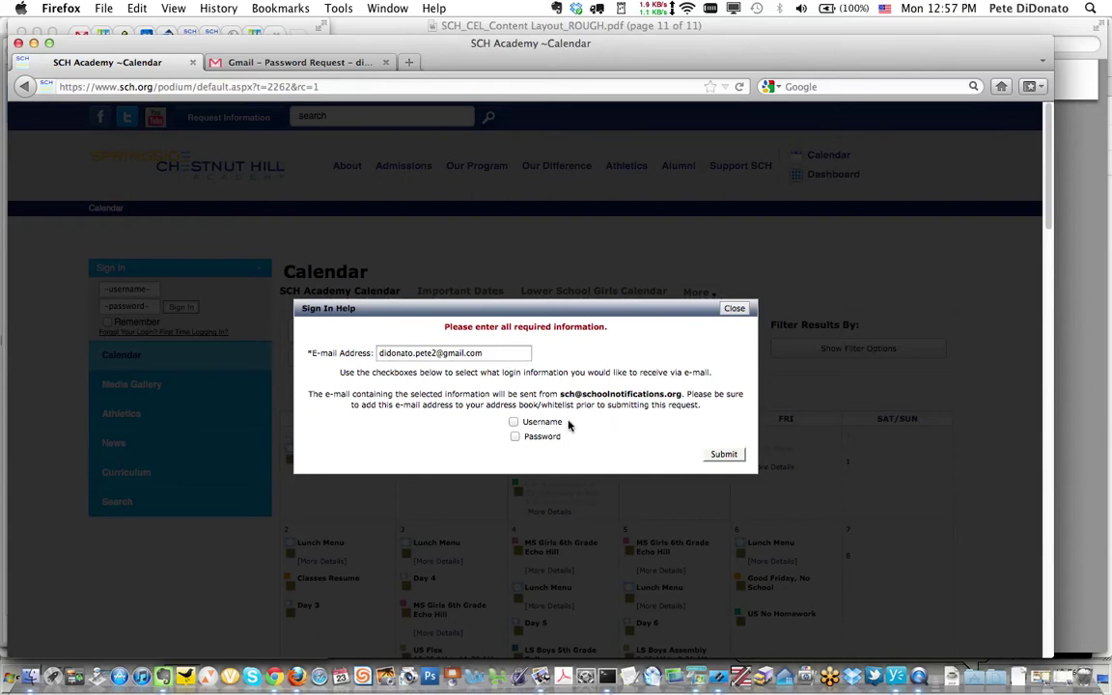
left_click(514, 422)
left_click(515, 437)
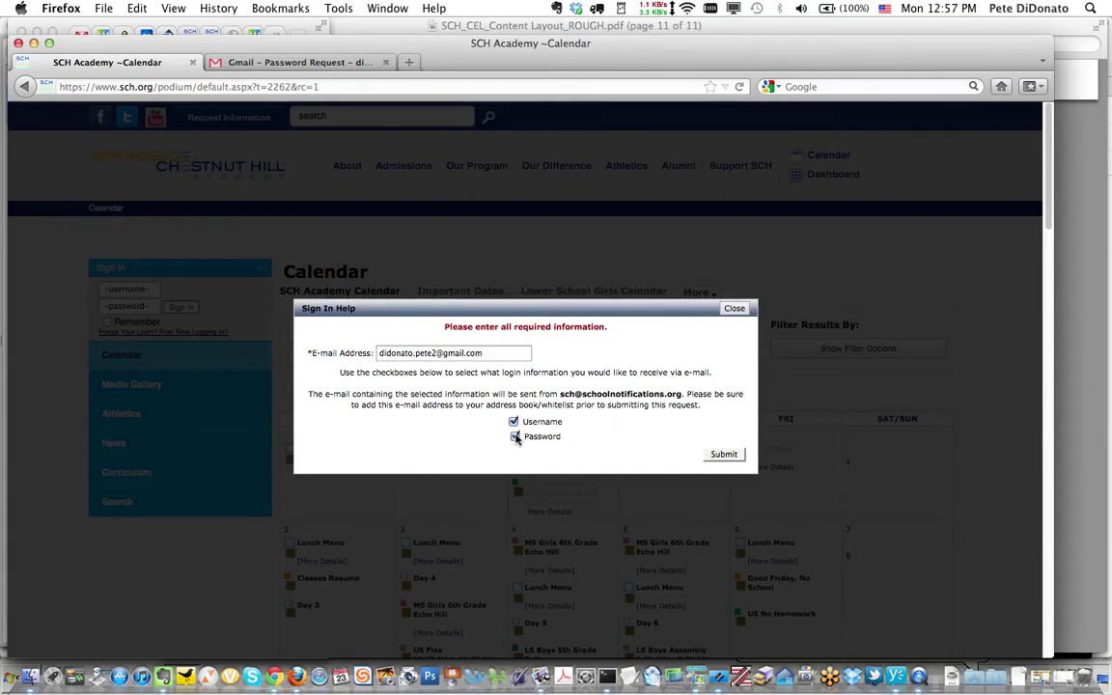
left_click(726, 456)
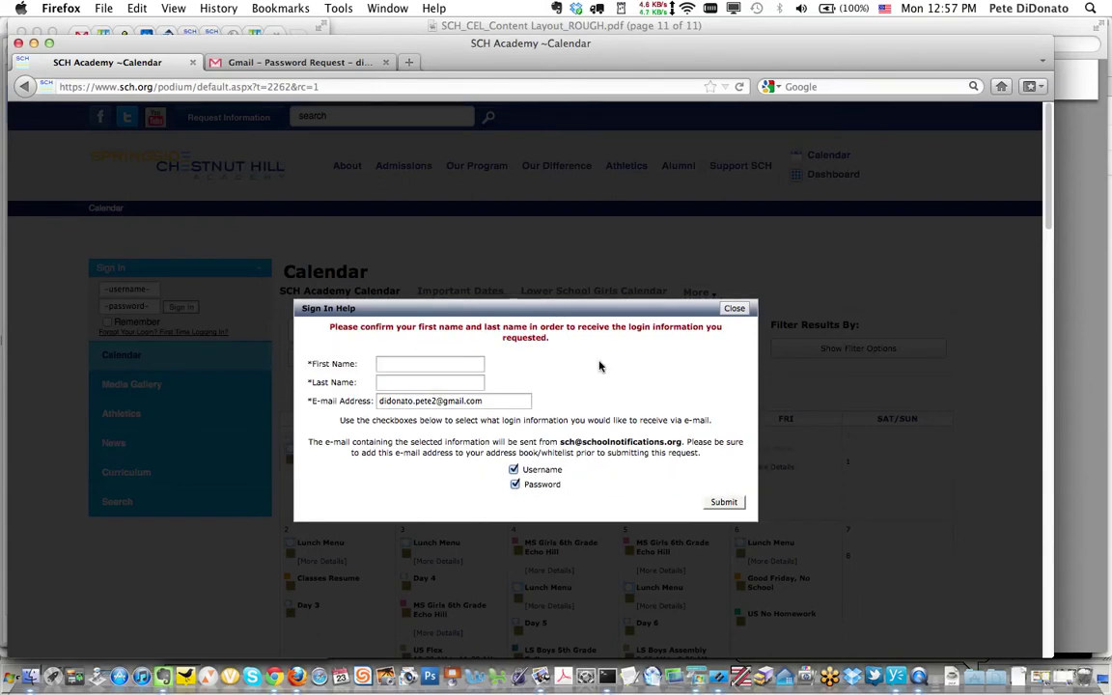
left_click(421, 366)
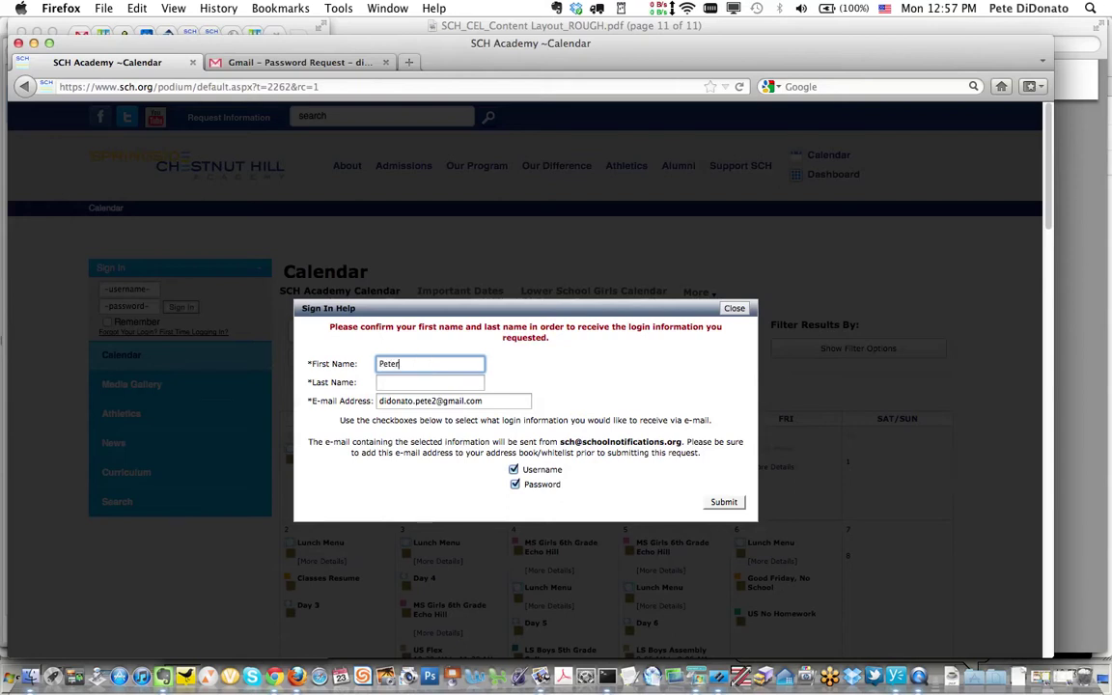
key("Tab")
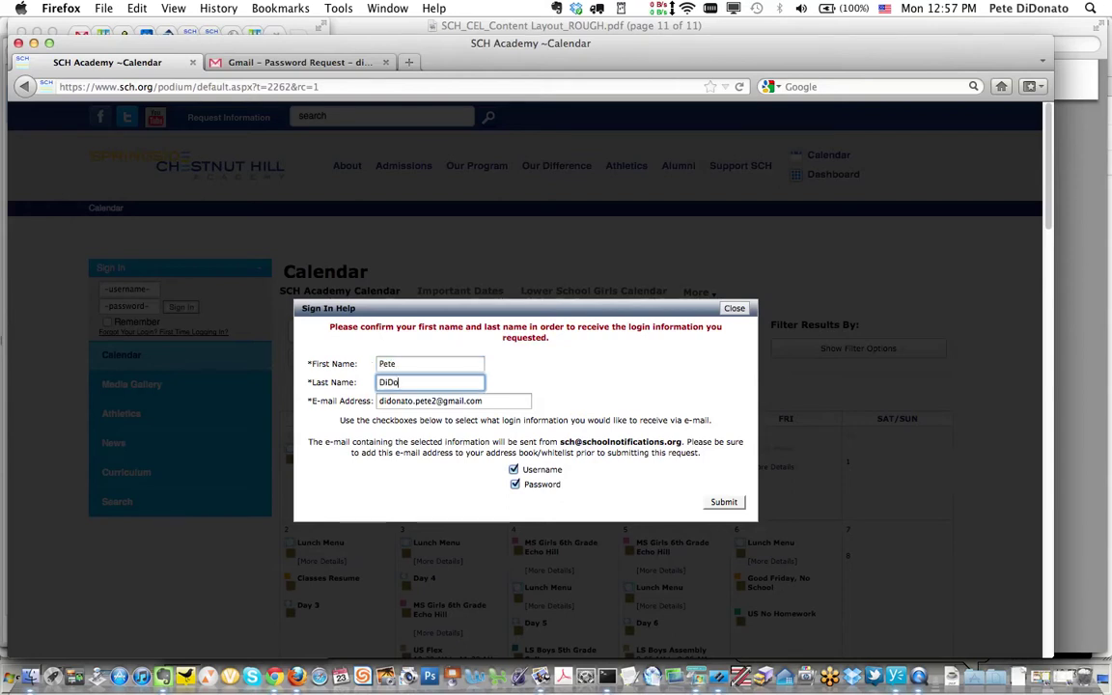
left_click(726, 502)
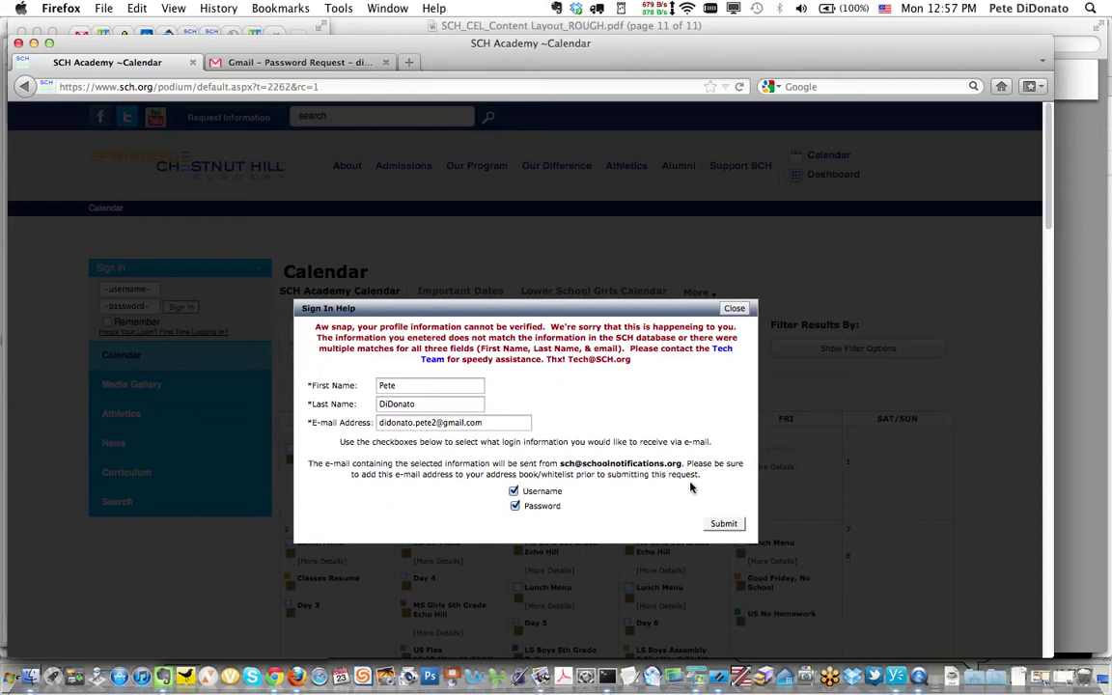
left_click(736, 308)
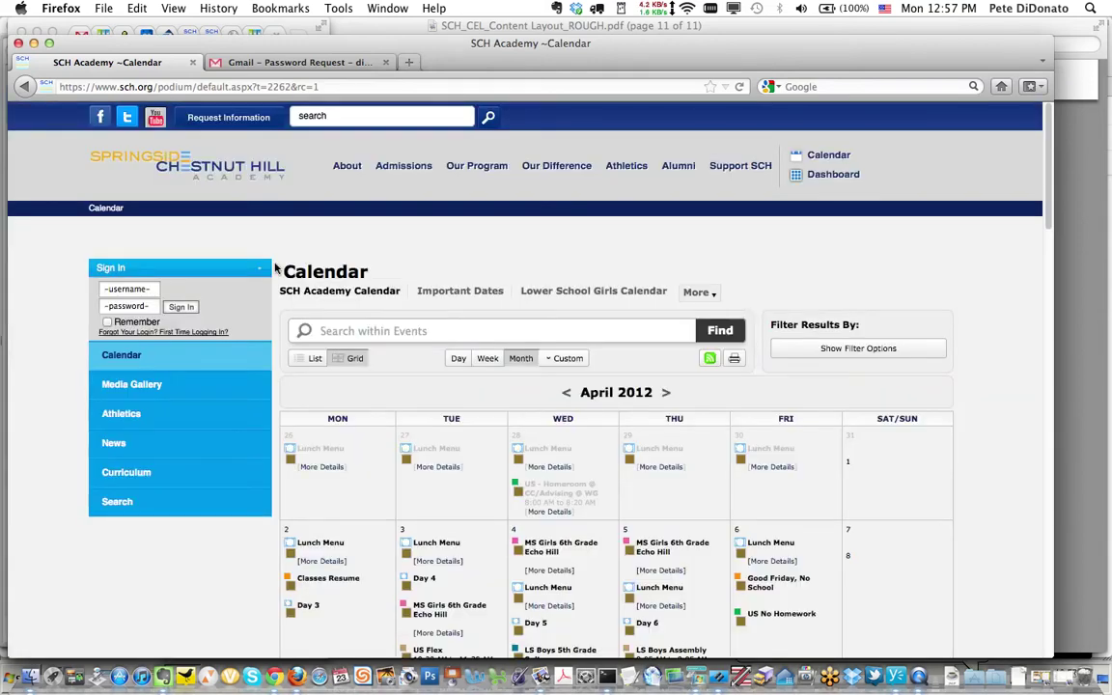
- Through Forgot Your Login?, request both username and password be e-mailed to the account's address
left_click(207, 333)
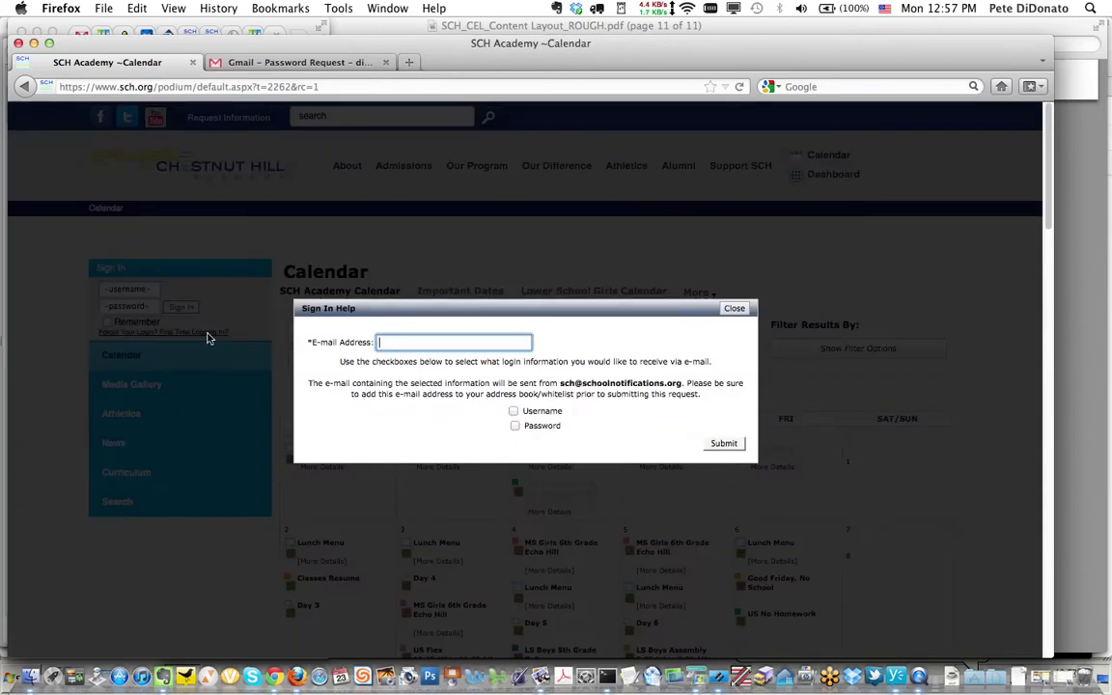
left_click(418, 340)
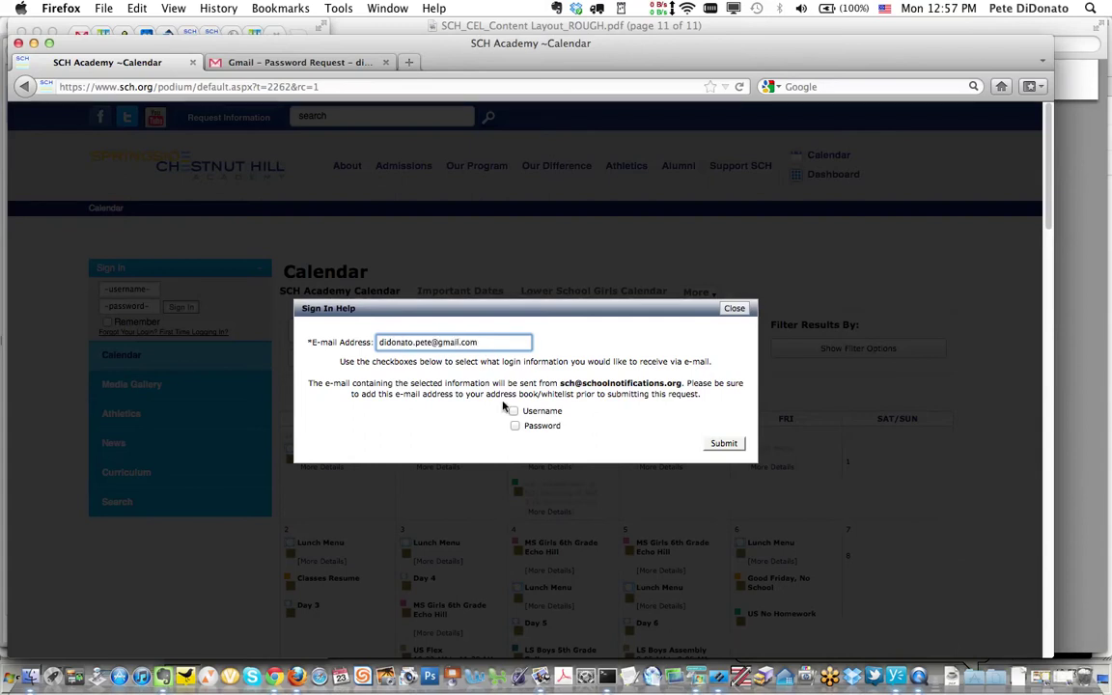
left_click(514, 412)
left_click(516, 425)
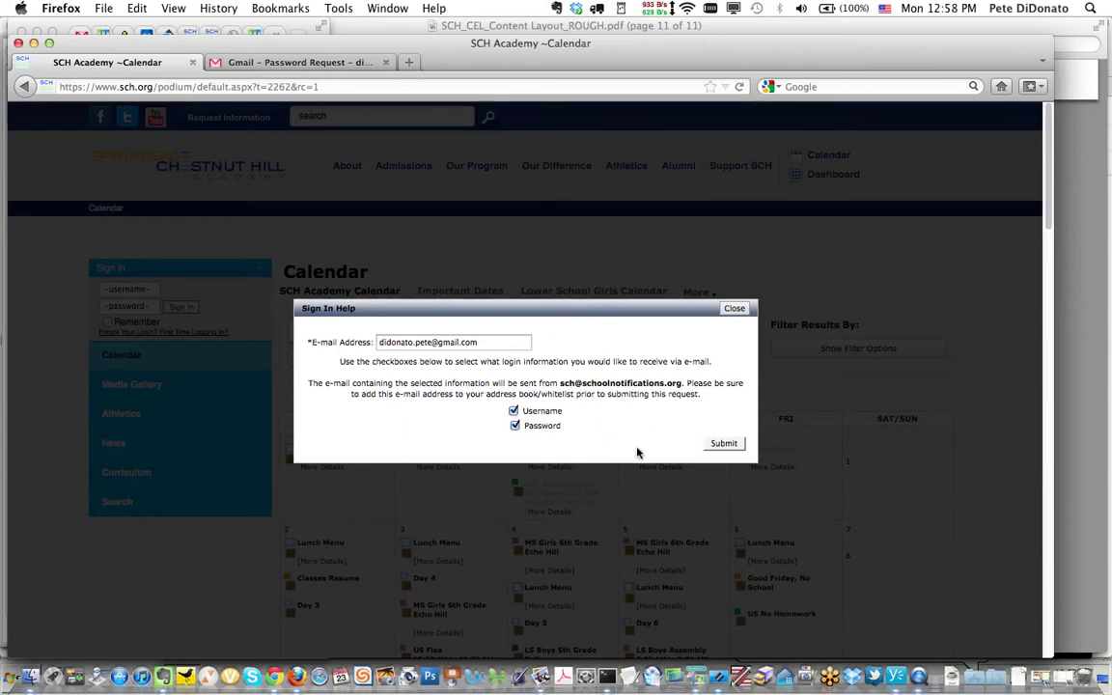
left_click(732, 446)
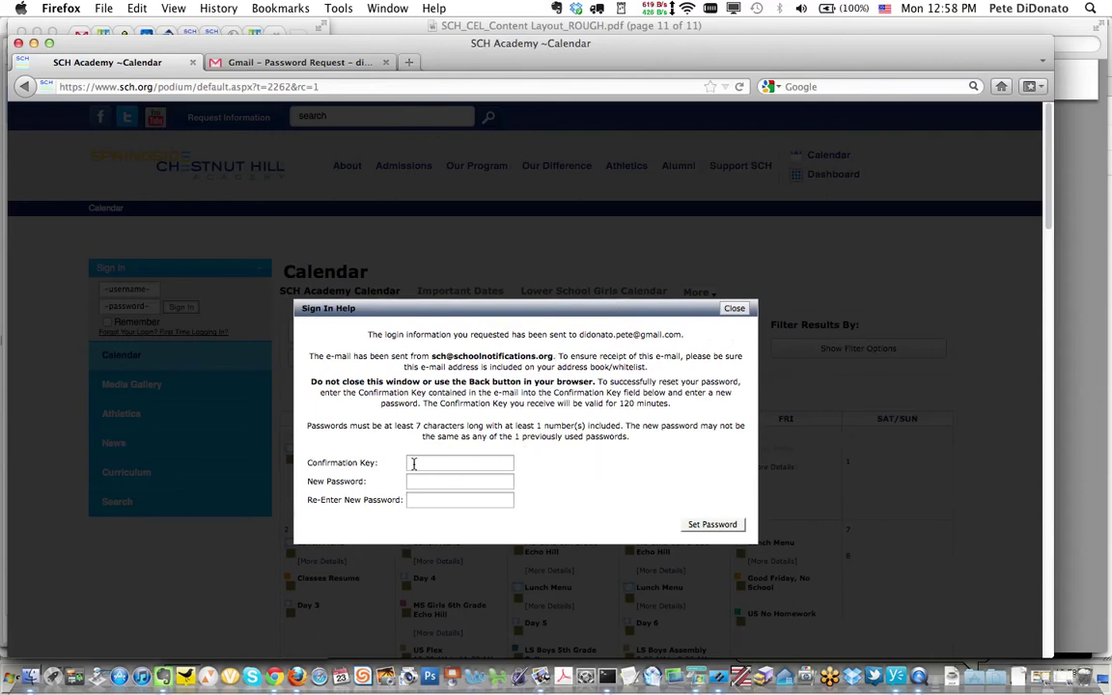
- Open the Username Request e-mail in Gmail and select the username it shows
left_click(343, 64)
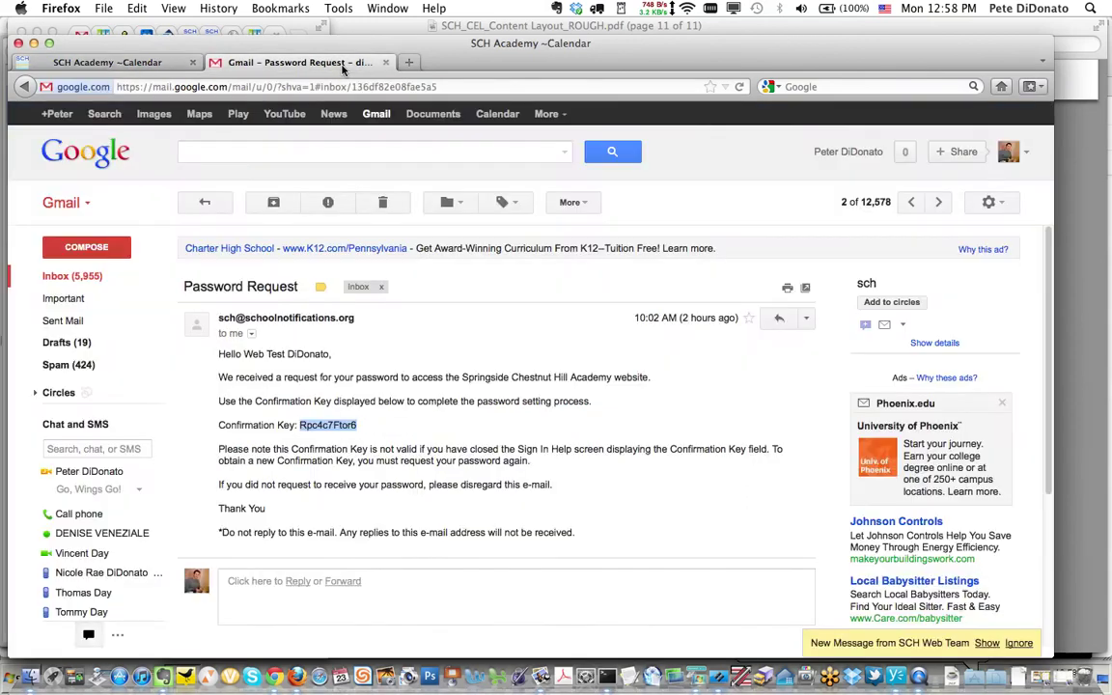
left_click(75, 278)
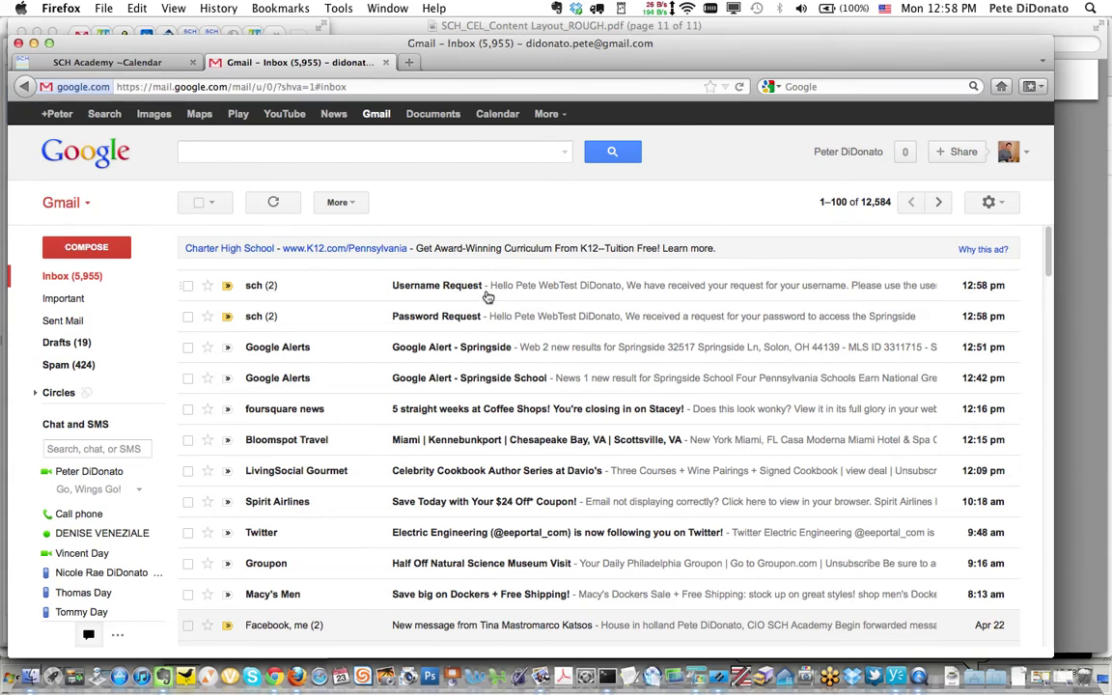
left_click(489, 298)
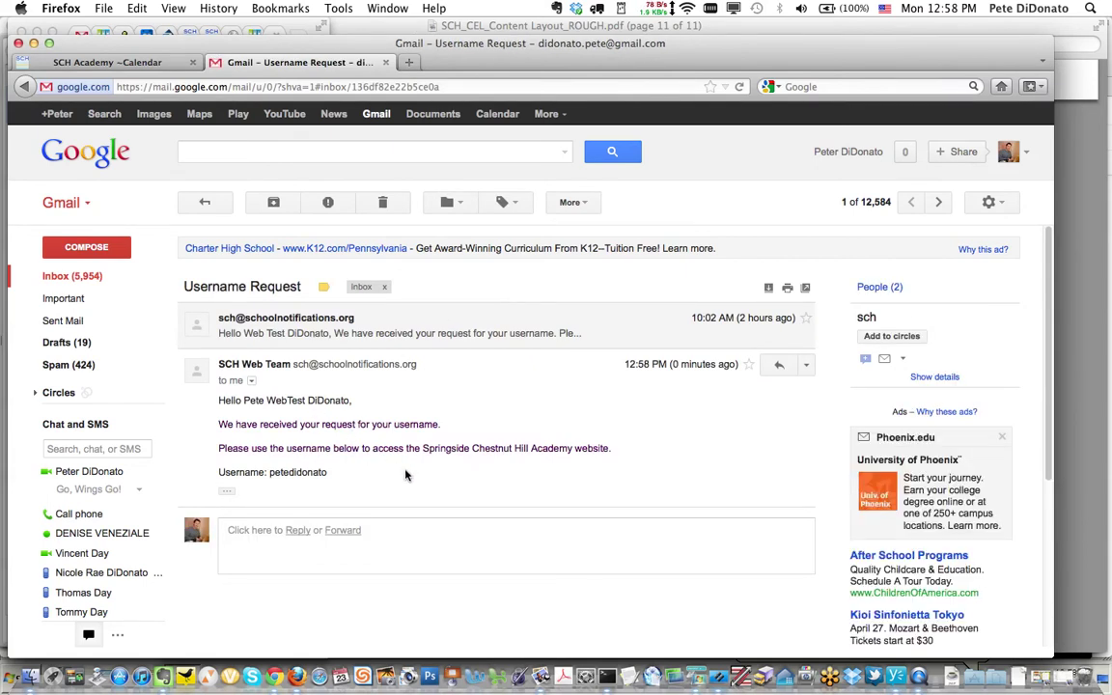
double_click(291, 472)
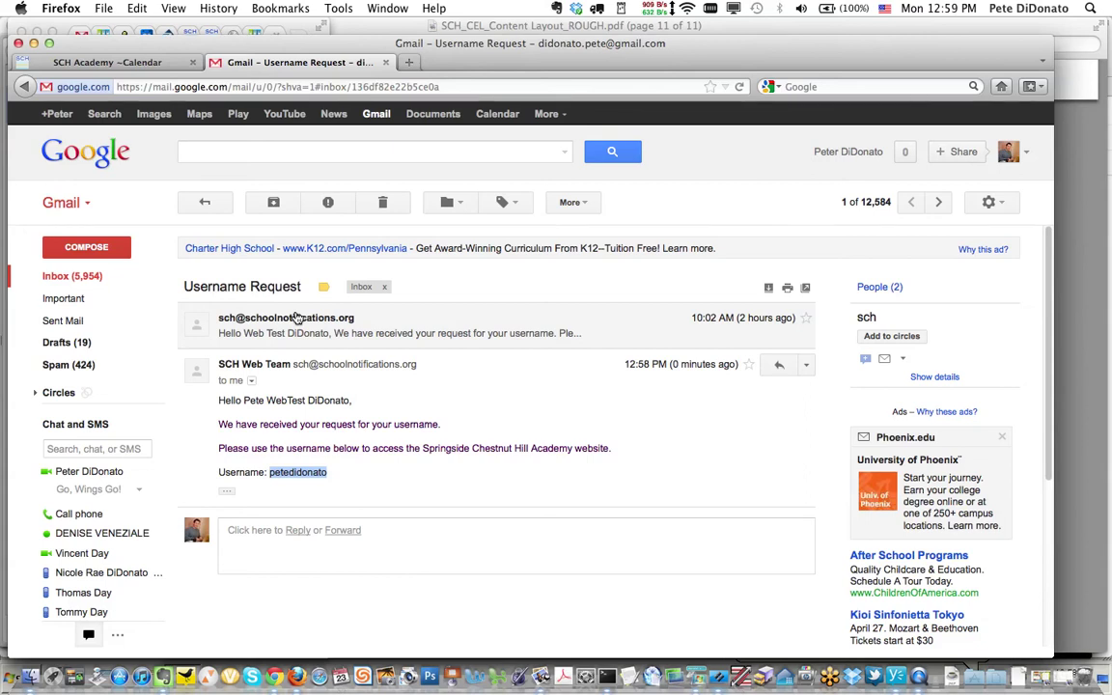
- Open the Password Request e-mail and select its confirmation key
left_click(216, 208)
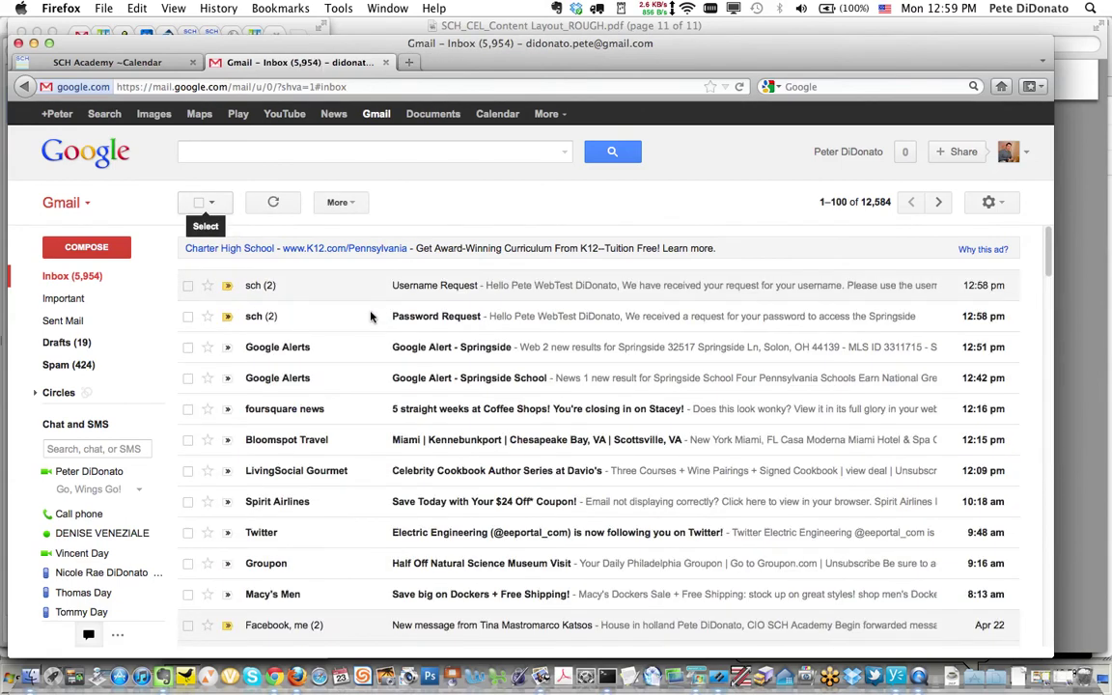
left_click(455, 320)
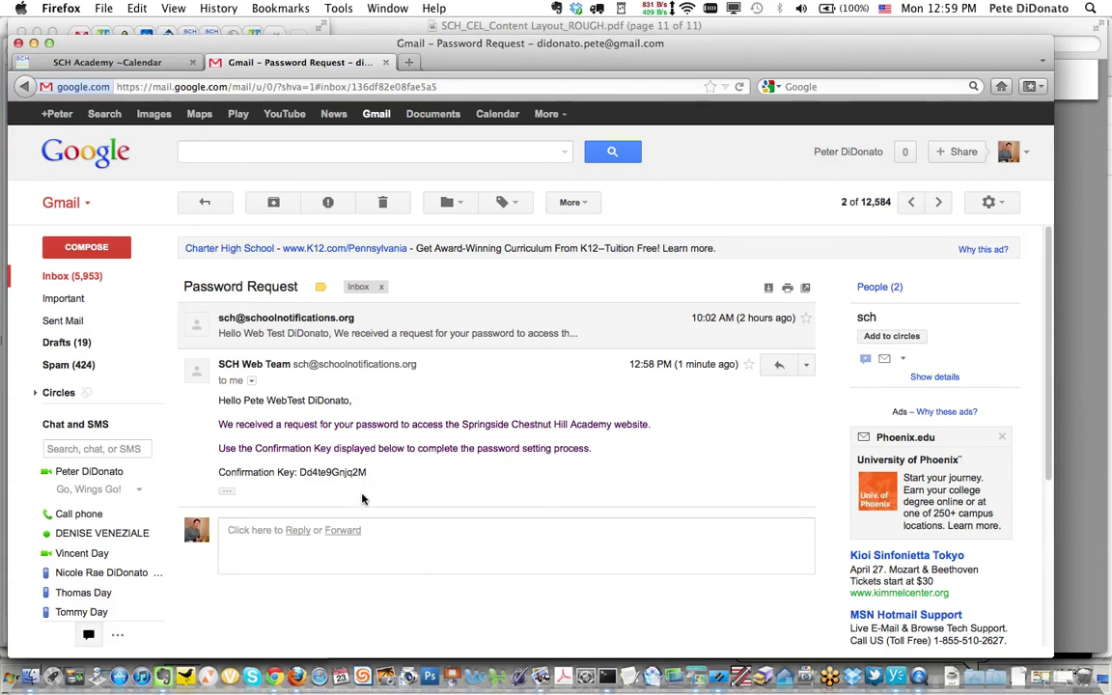
left_click_drag(299, 472, 365, 477)
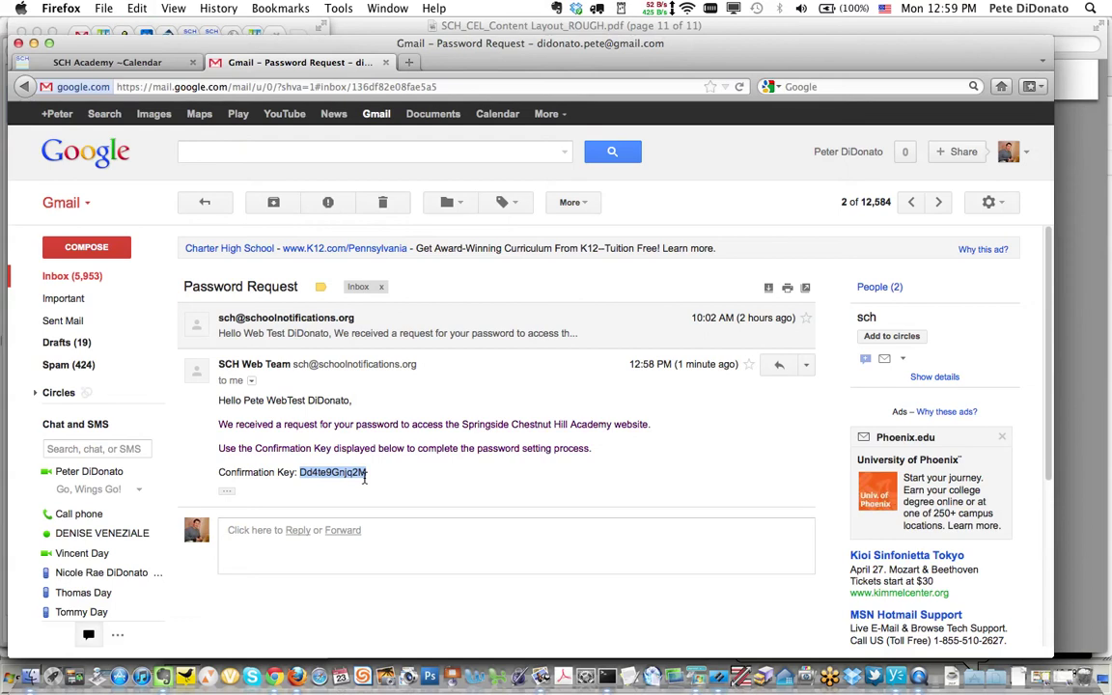
- Paste the emailed confirmation key into the Confirmation Key field on the SCH Academy page
left_click(151, 63)
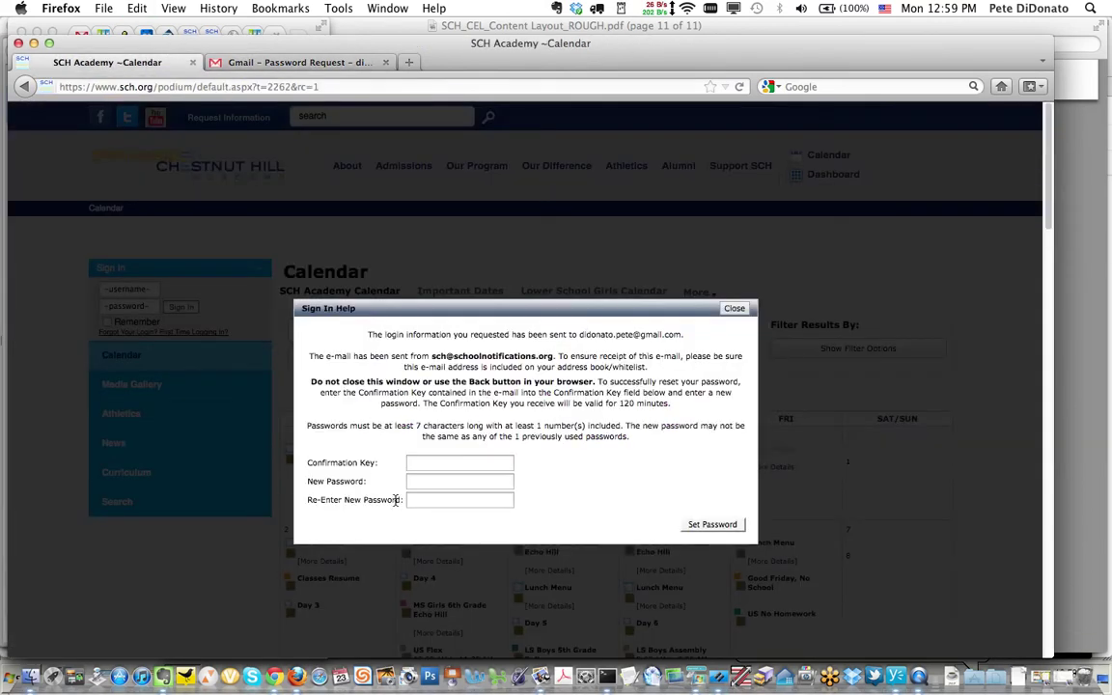
left_click(439, 462)
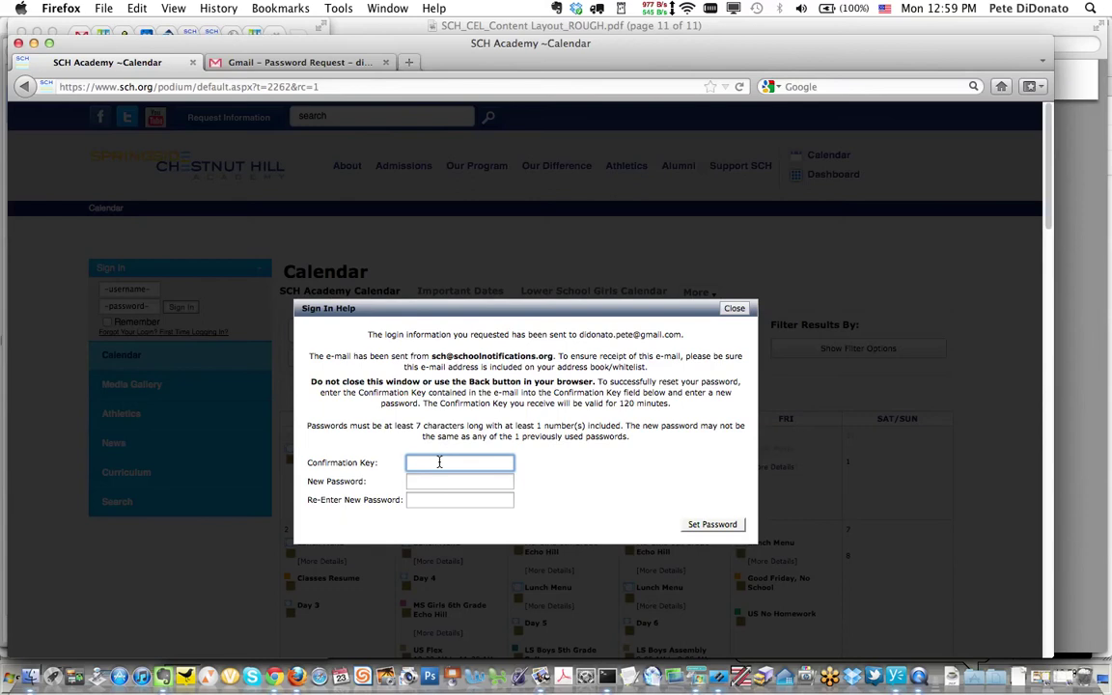
key("super+v")
- Enter the new password in both password fields and submit it with Set Password
left_click(436, 483)
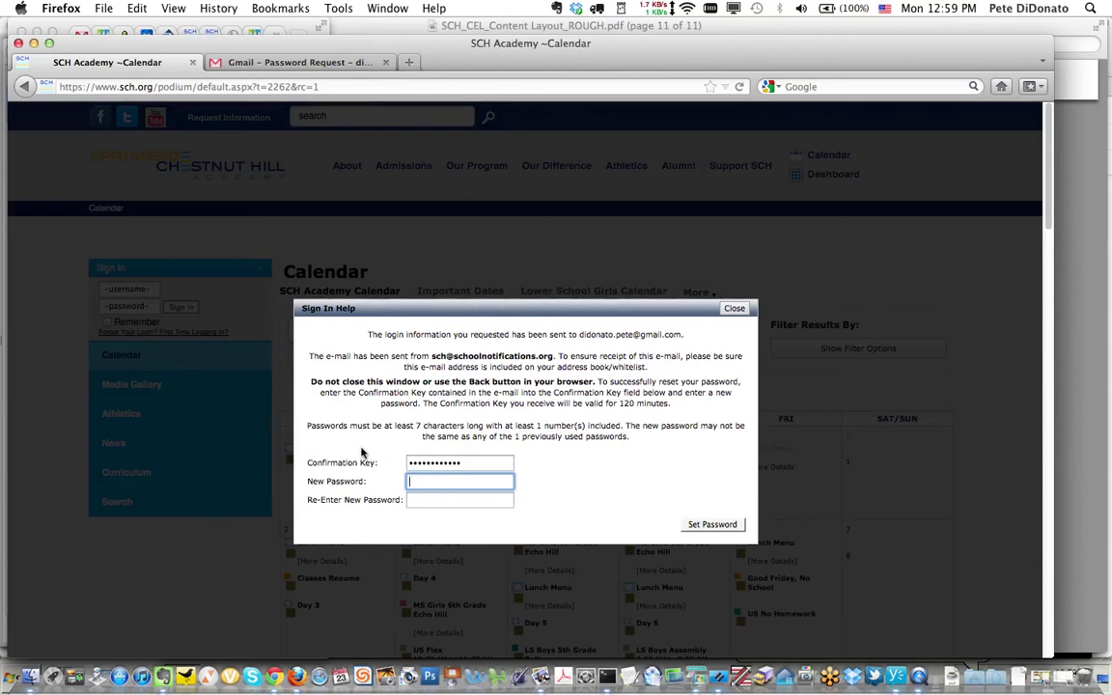
left_click_drag(305, 426, 638, 442)
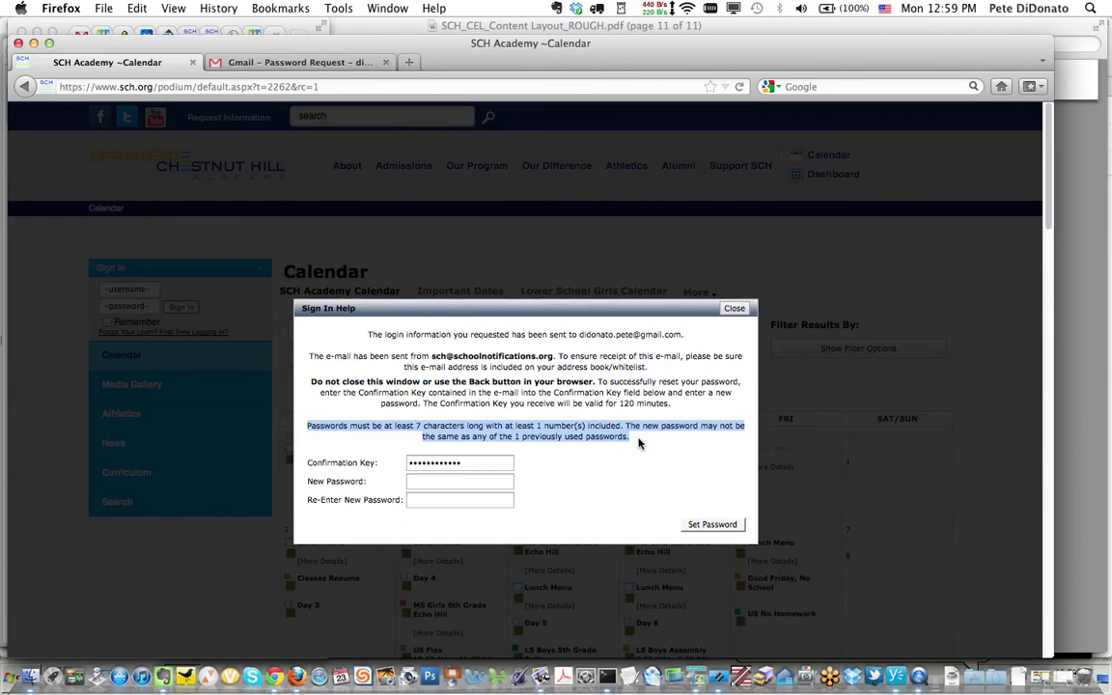
left_click(463, 481)
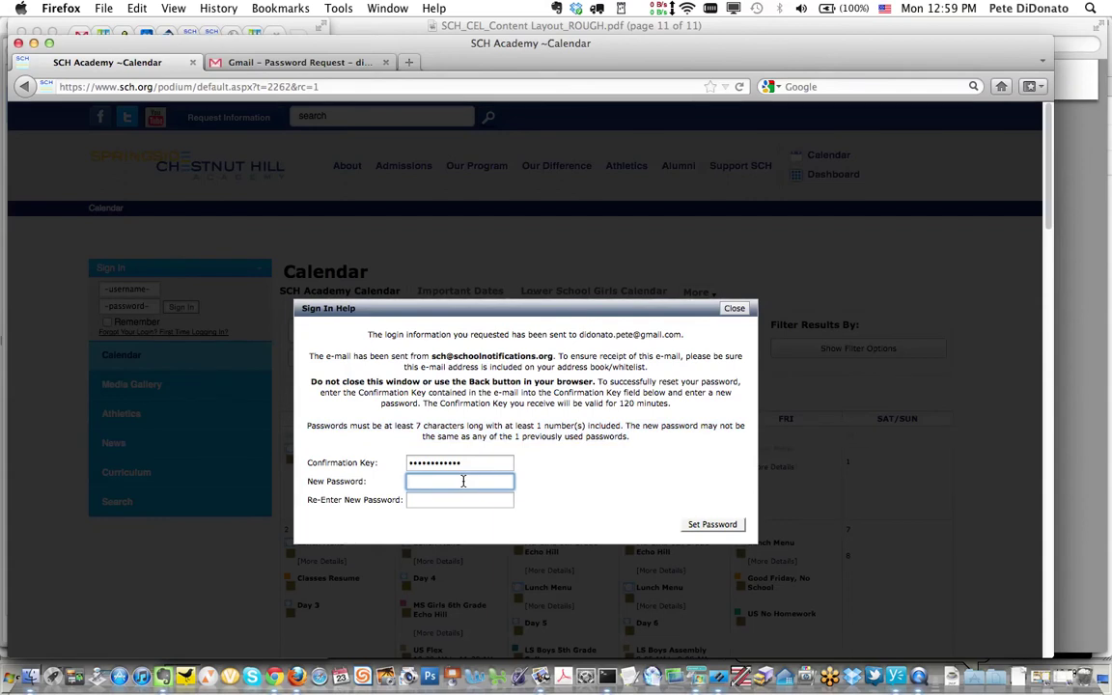
type("••••")
key("Tab")
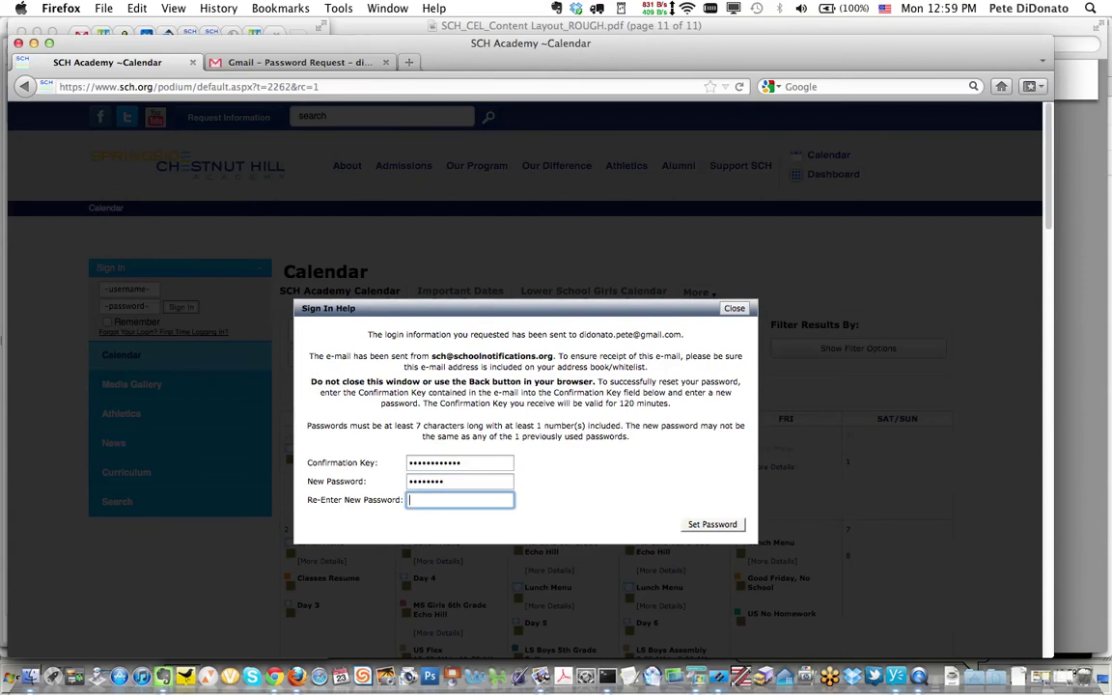
type("••••••••")
left_click(722, 528)
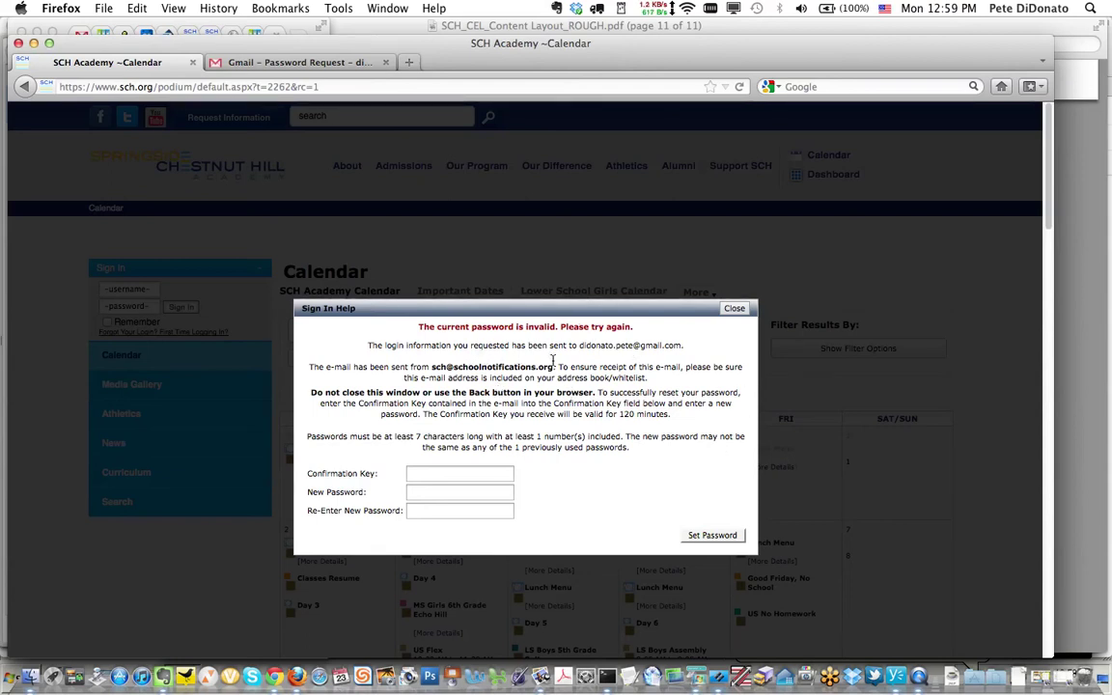
- Re-paste the confirmation key, enter the new password twice, and resubmit with Set Password
left_click(441, 473)
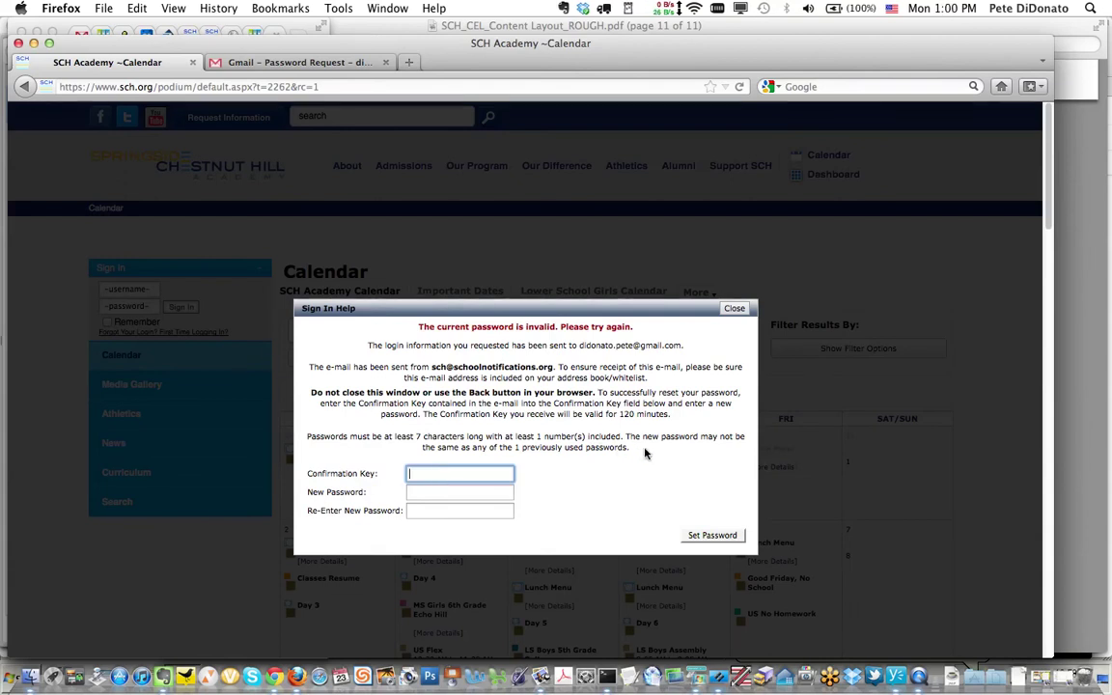
key("super+v")
left_click(484, 492)
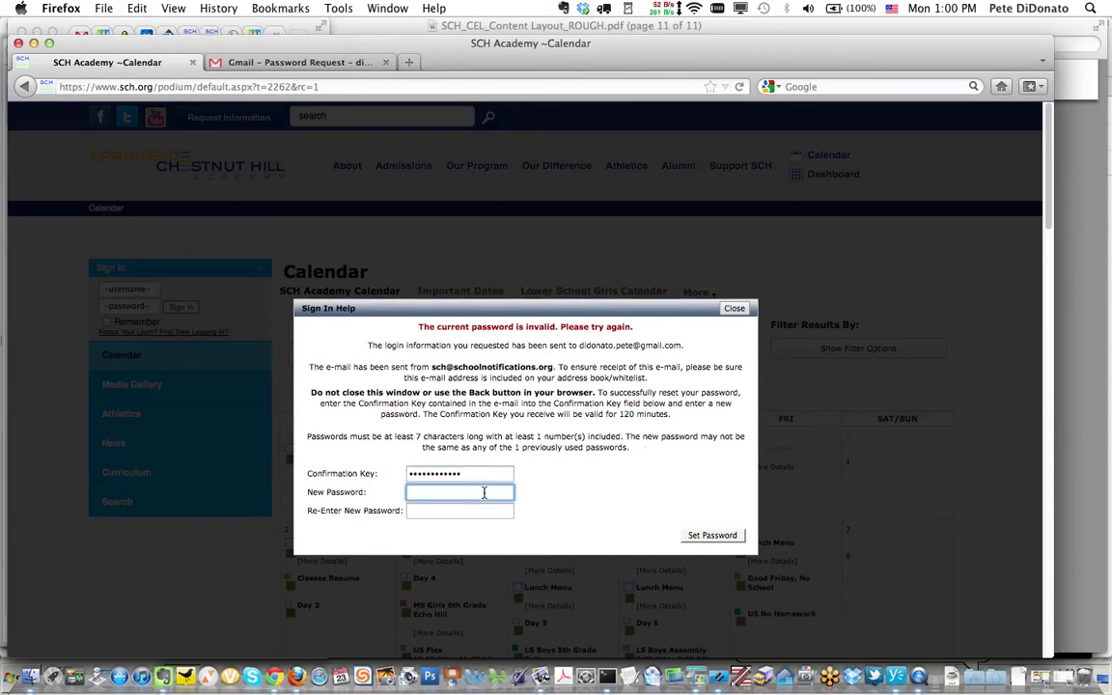
type("••••••••")
key("BackSpace")
key("BackSpace")
key("BackSpace")
key("BackSpace")
type("•••••••••")
key("Tab")
type("•••••••••")
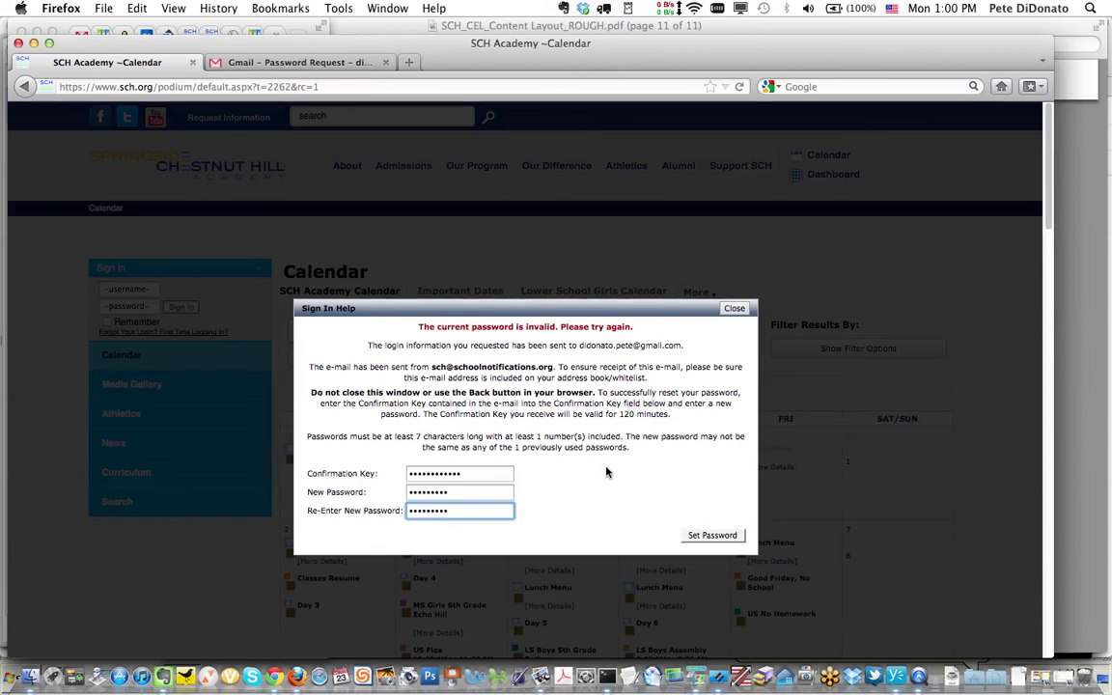
left_click(711, 537)
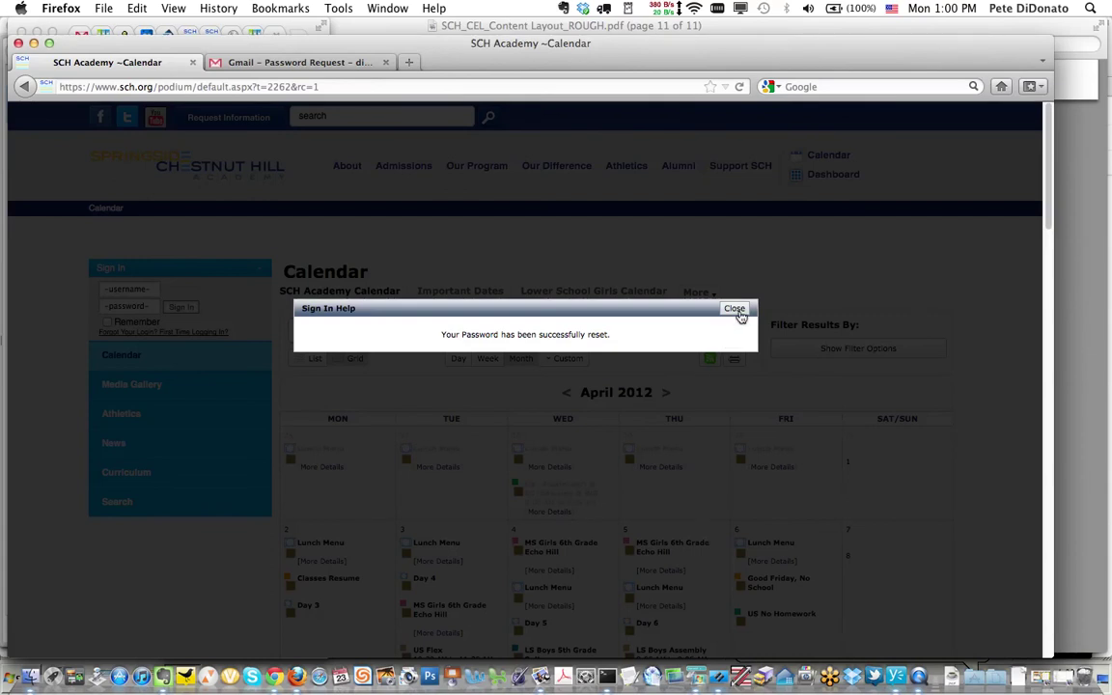
- Dismiss the reset confirmation and sign in with the account username and new password
left_click(736, 311)
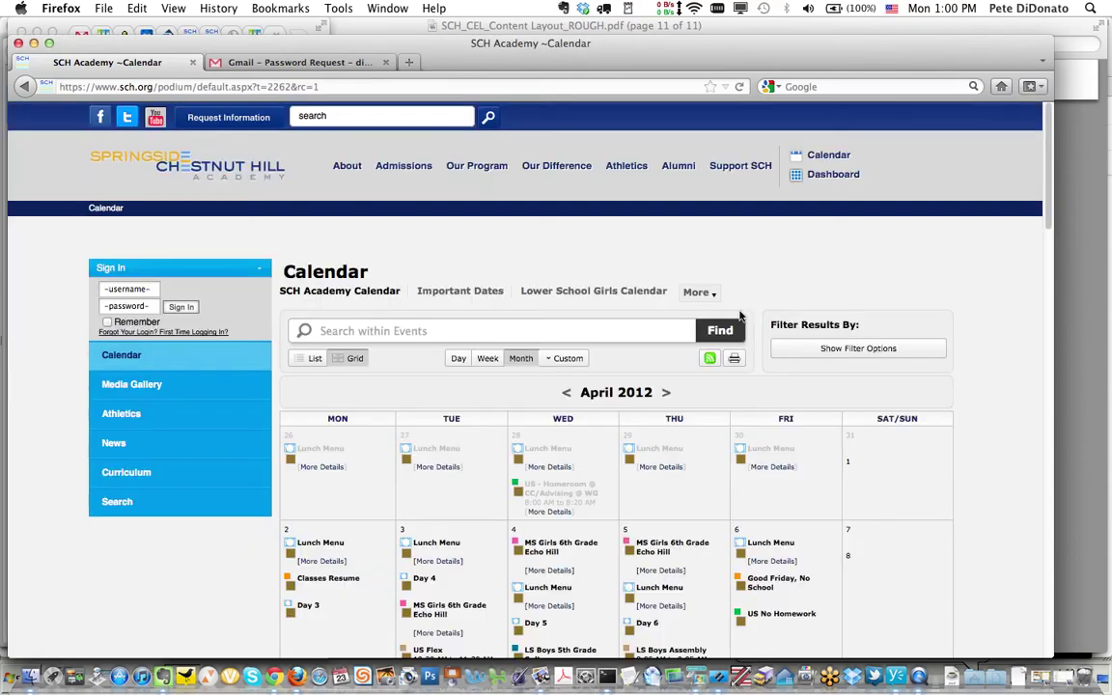
left_click(140, 289)
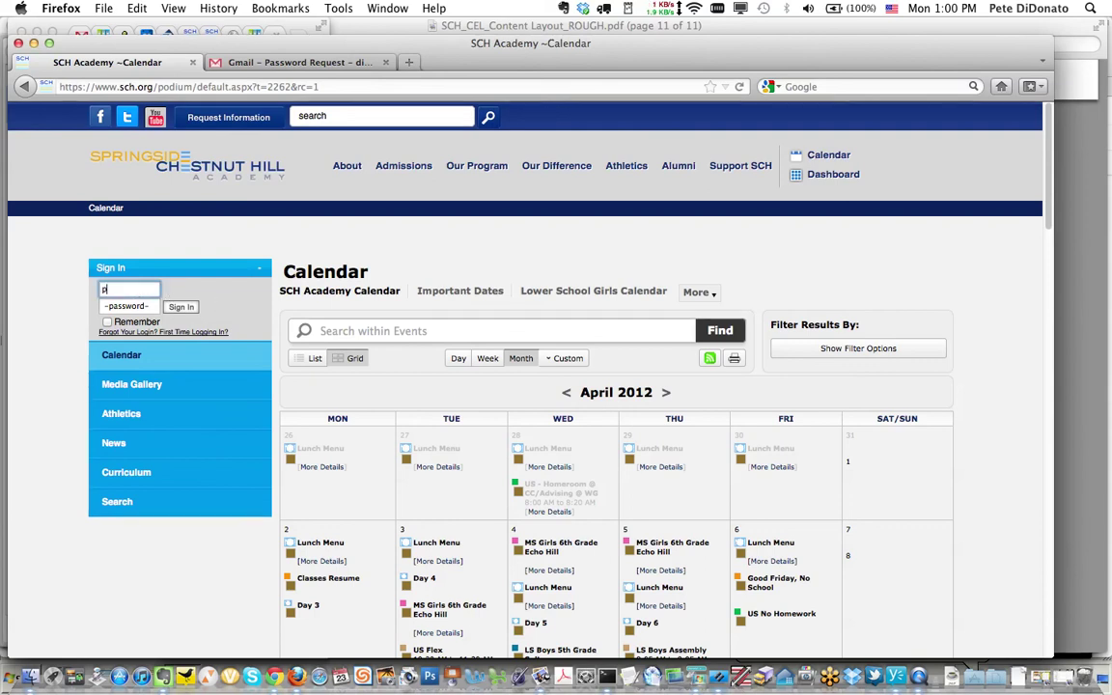
key("Tab")
type("•••••••")
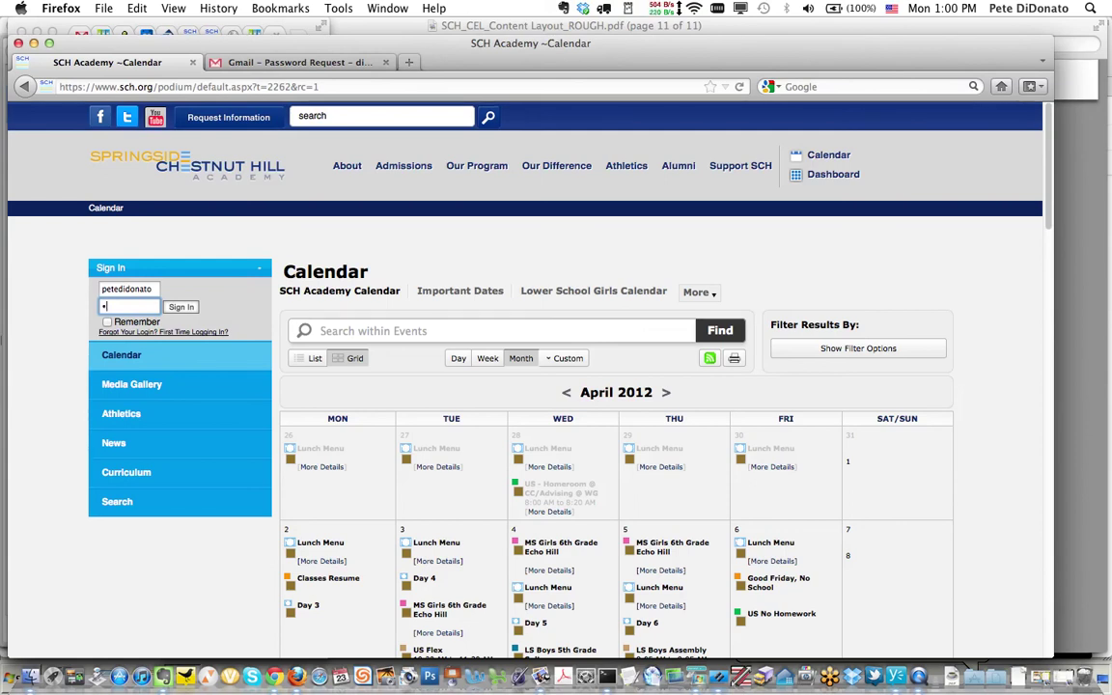
type("••")
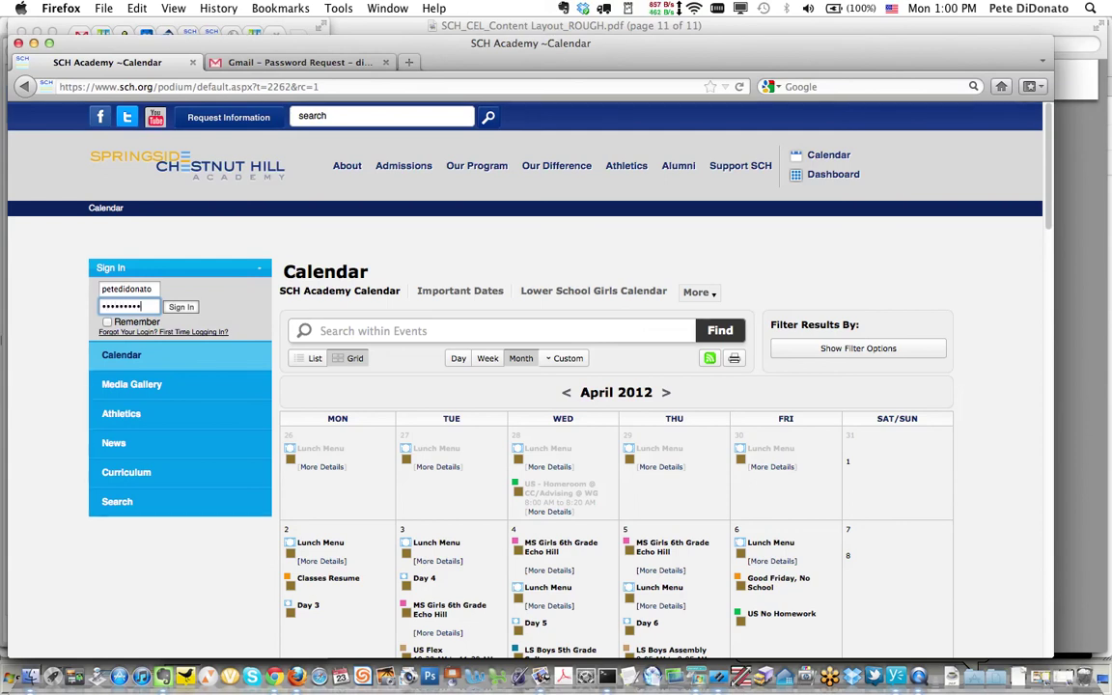
left_click(182, 310)
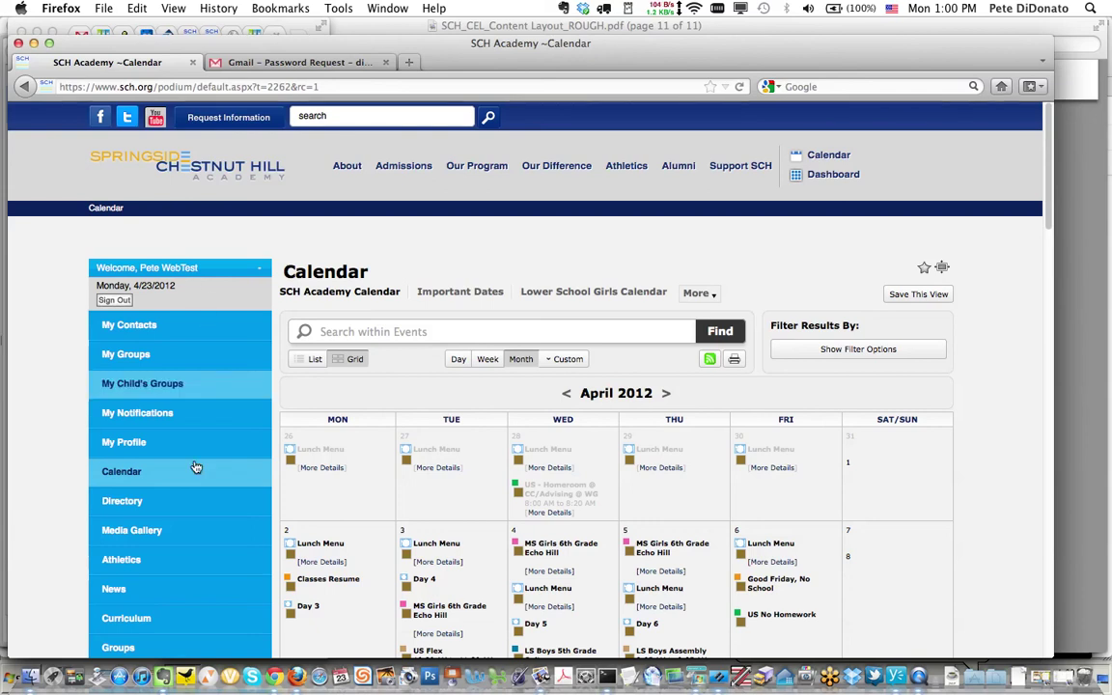
scroll(189, 564, "down", 3)
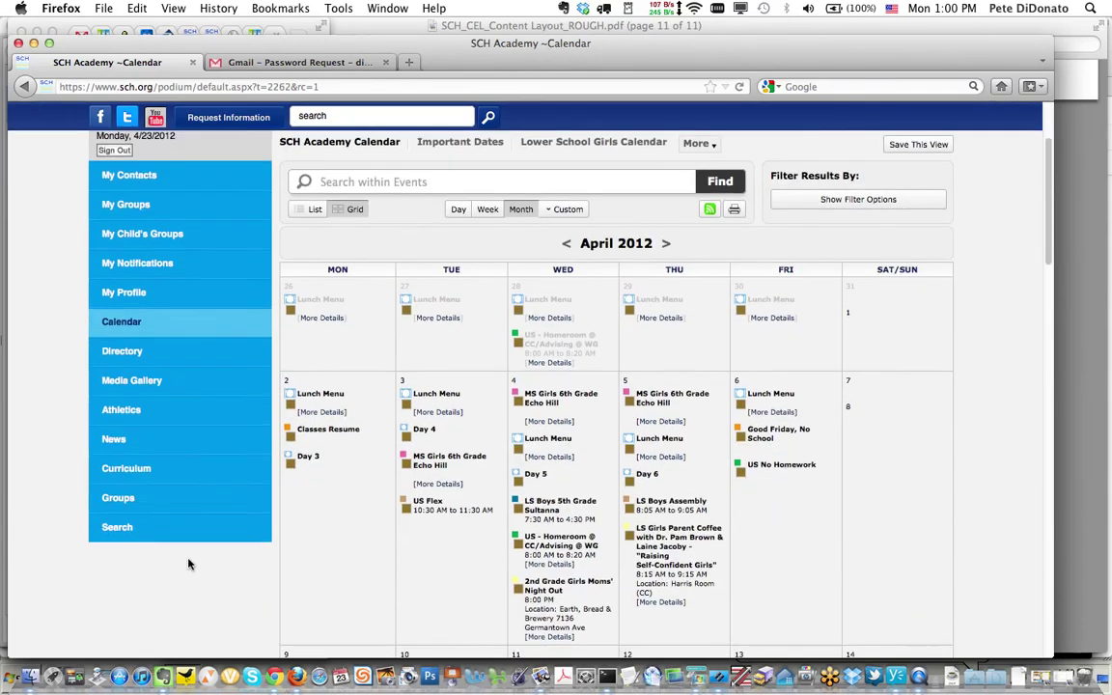
scroll(188, 564, "up", 1)
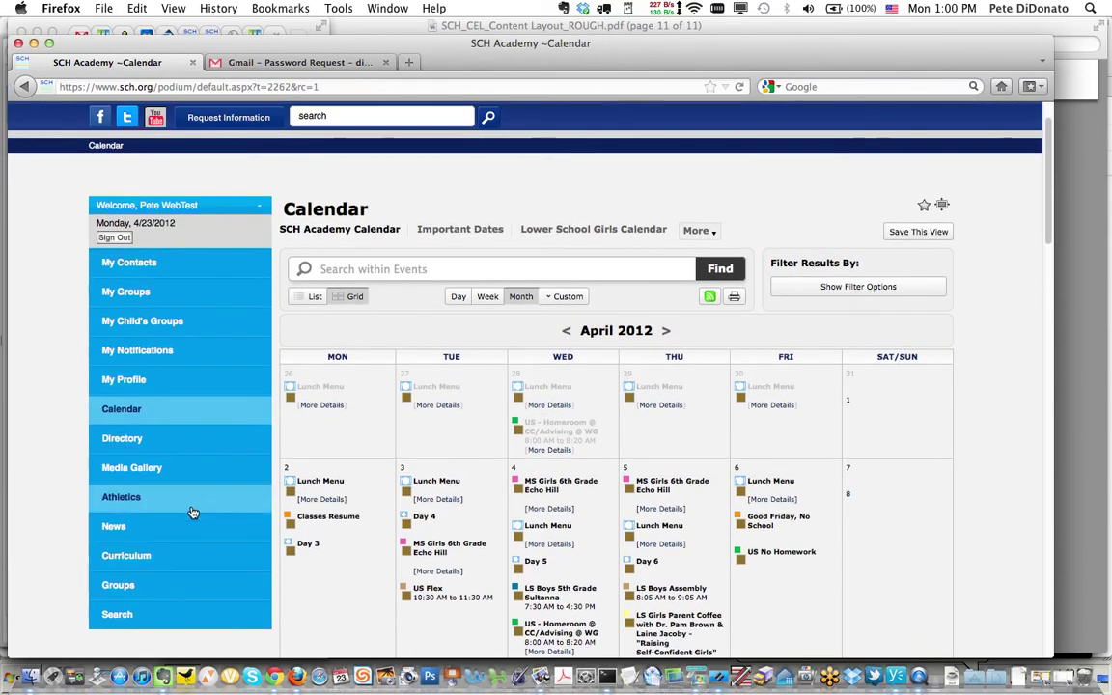